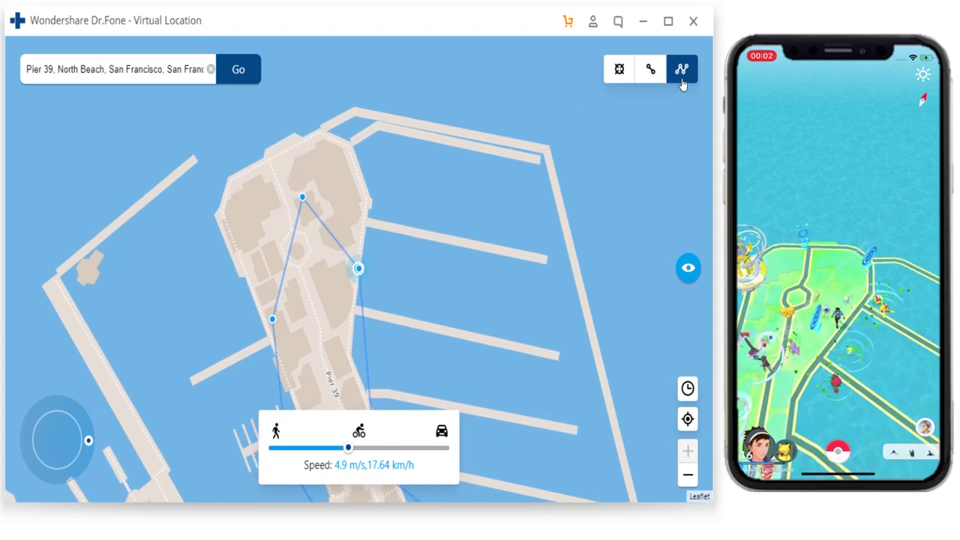
Step: Pause and quit the route currently being walked
click(681, 81)
click(358, 332)
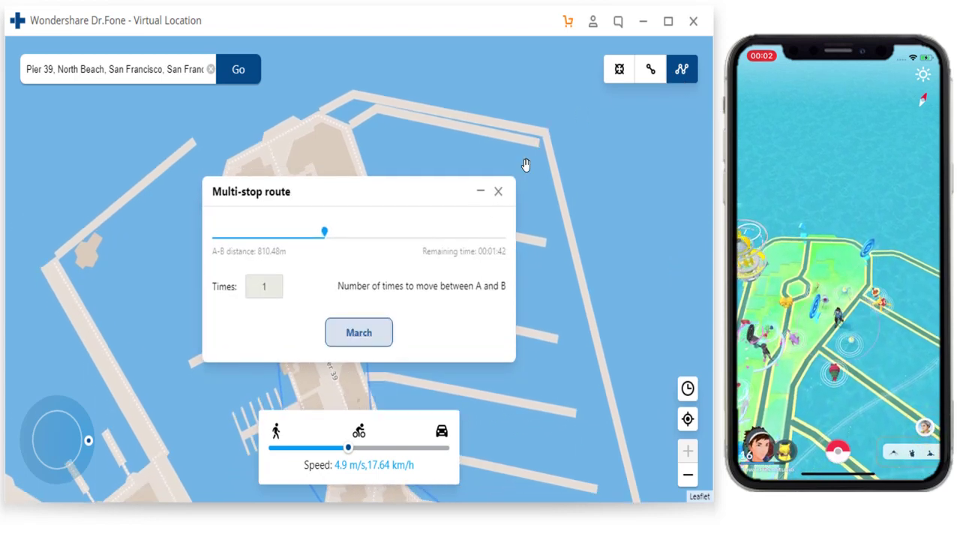
click(498, 192)
click(369, 309)
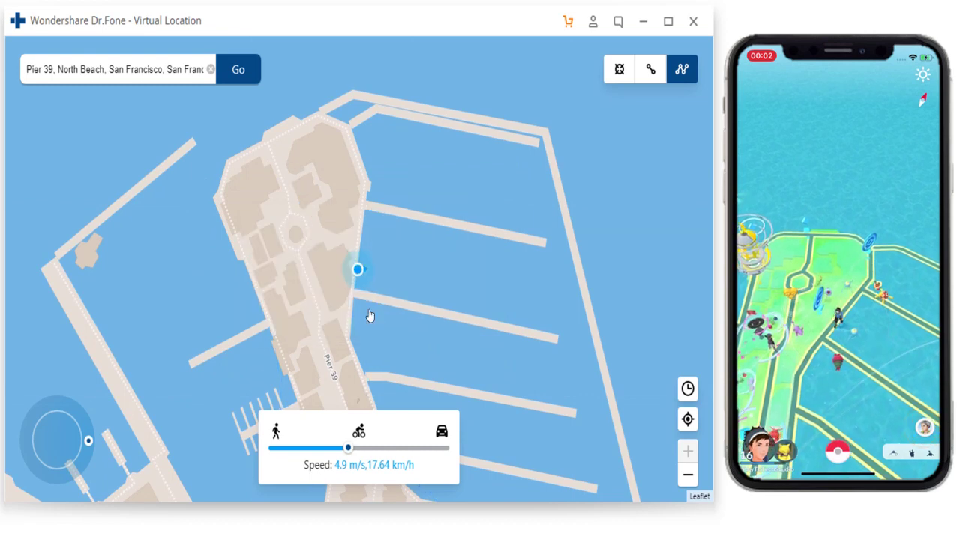
Step: Plot a 497.91 m multi-stop route from Pier 39 along the waterfront toward Embarcadero North St
scroll(369, 308, down, 1)
drag(399, 317, 392, 244)
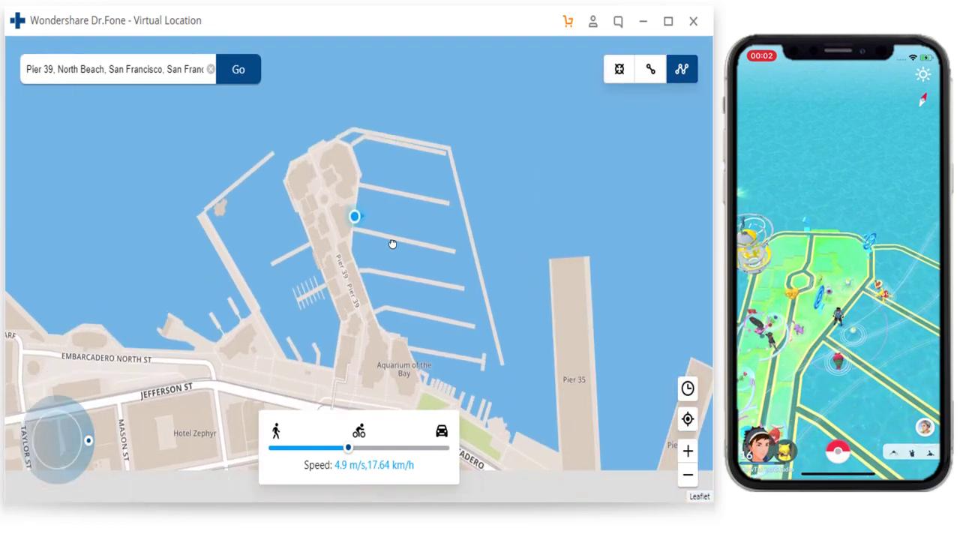
click(363, 257)
click(388, 301)
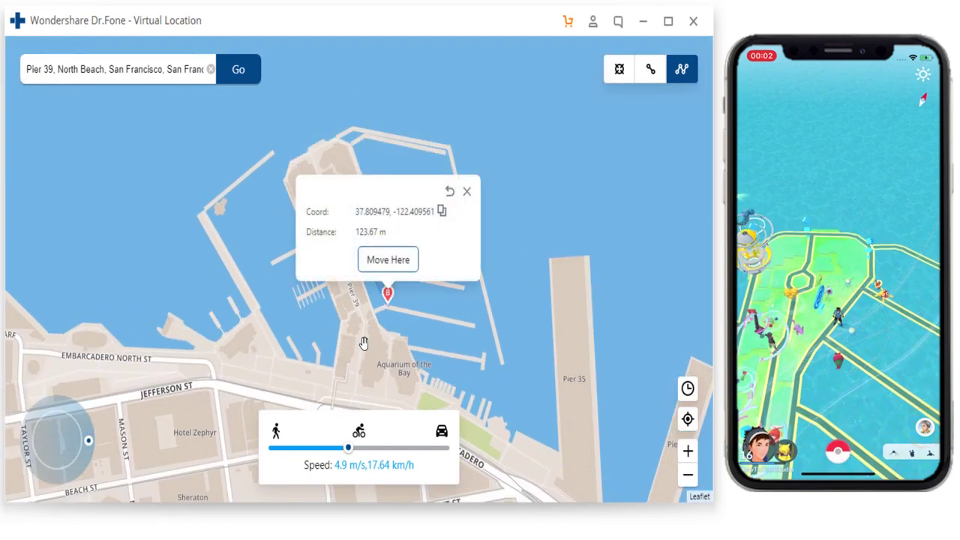
click(363, 343)
click(420, 375)
click(339, 387)
click(277, 367)
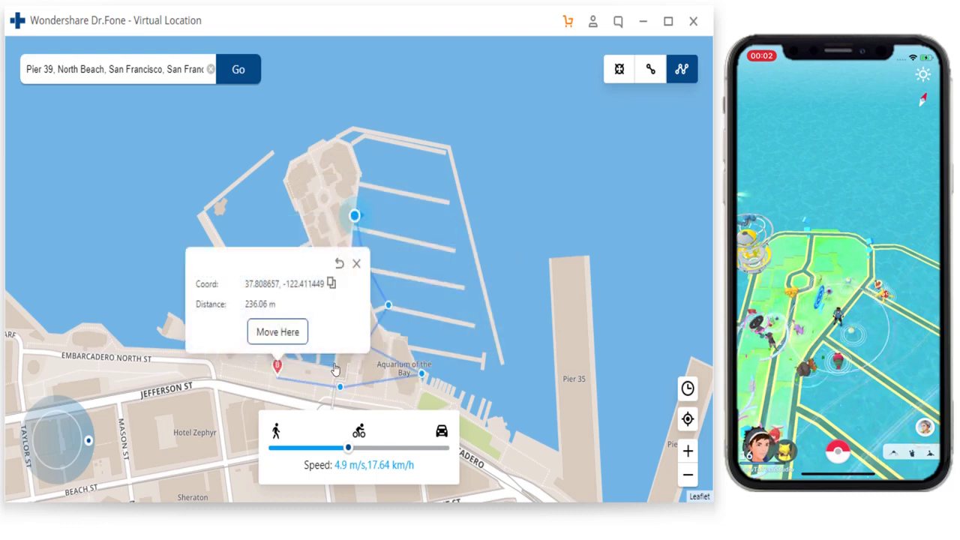
click(288, 345)
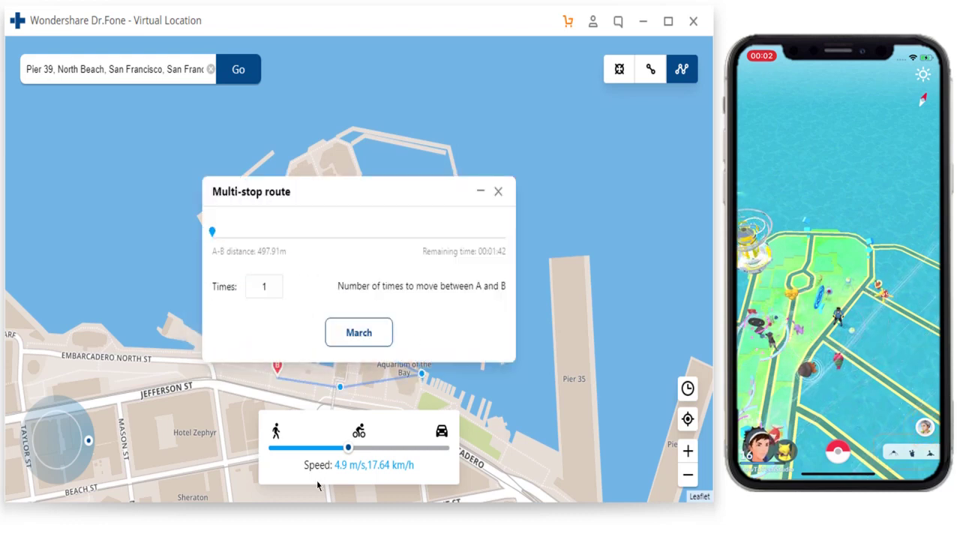
Step: Set the walking speed to 4.7 m/s (16.92 km/h) and start the new Pier 39 route
mouse_move(347, 452)
mouse_down()
mouse_move(316, 451)
mouse_move(342, 450)
mouse_up()
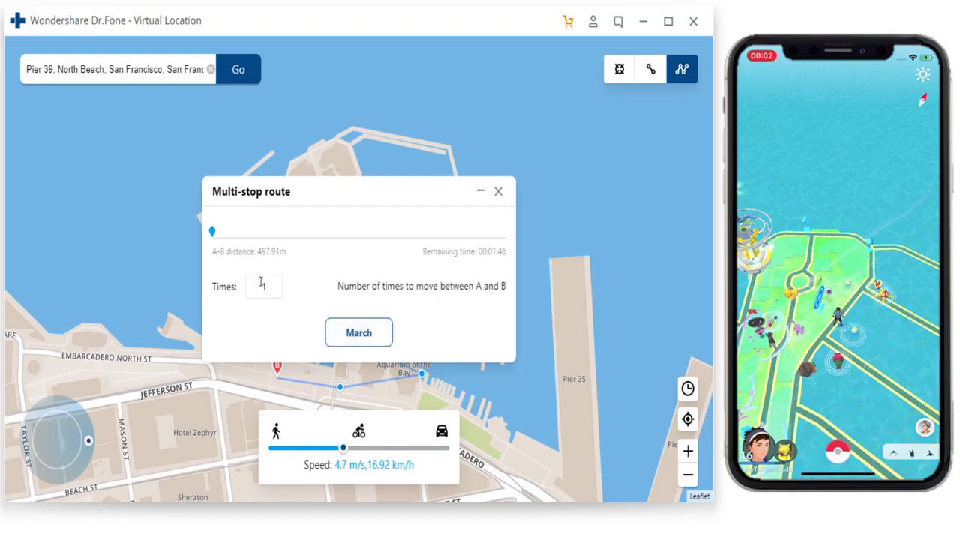
click(373, 336)
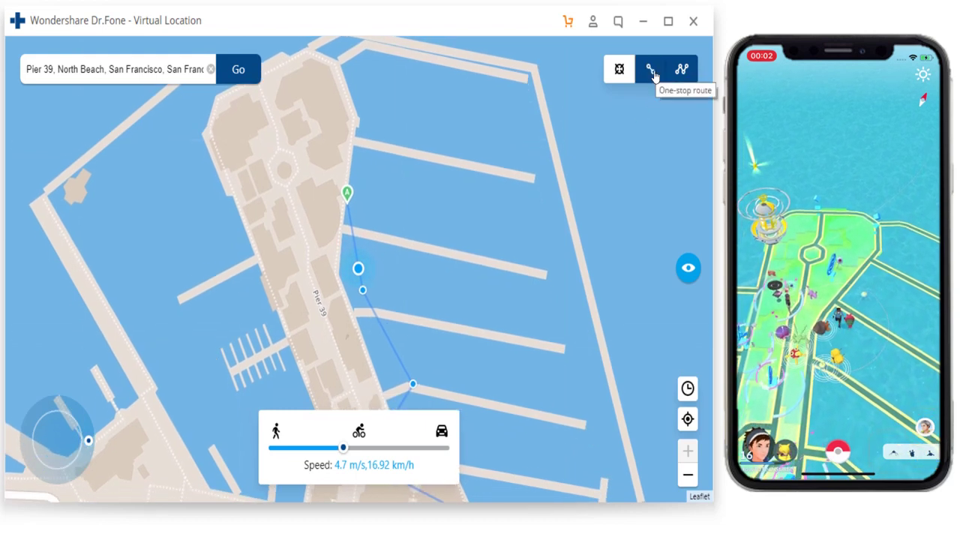
Step: Quit the running Pier 39 walk and mark a new stop on Embarcadero North St, 362.85 m away
click(681, 69)
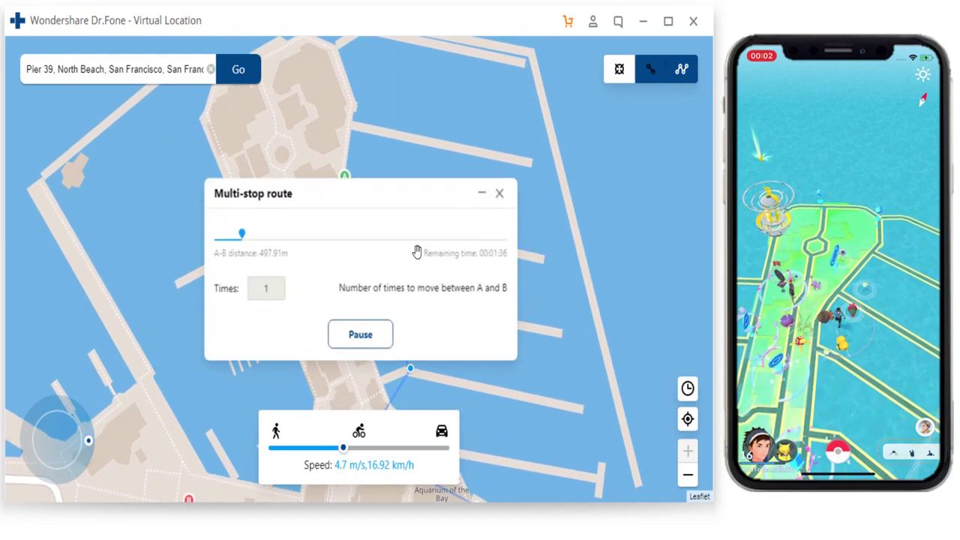
click(369, 331)
click(498, 192)
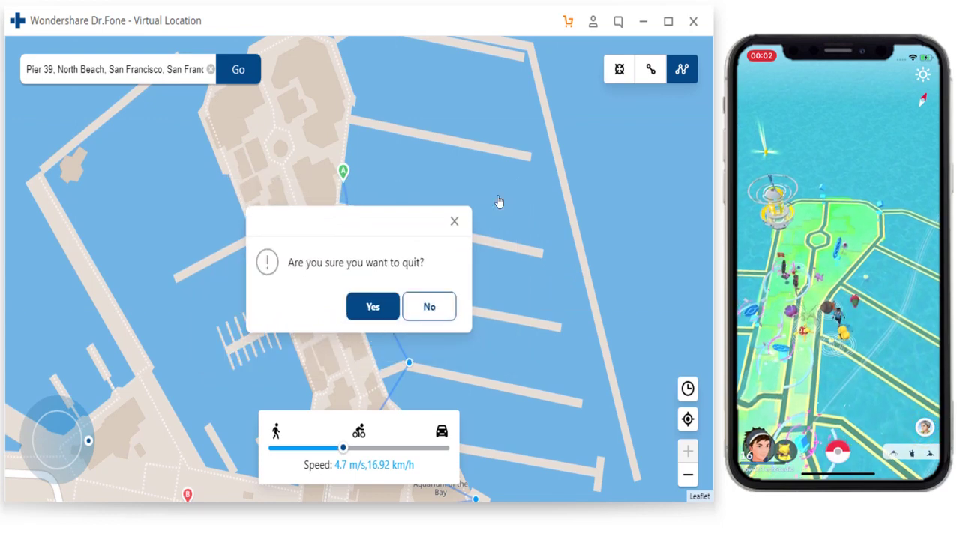
click(379, 307)
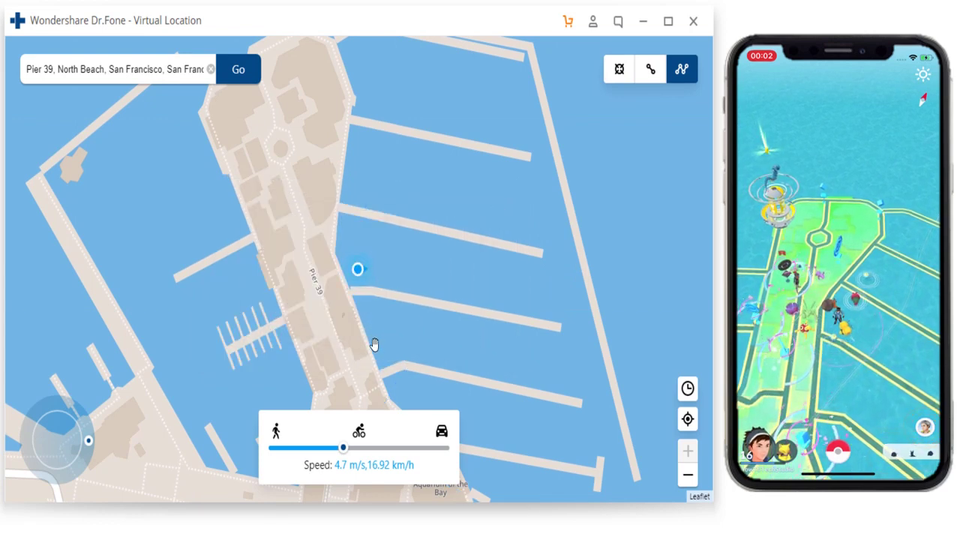
scroll(373, 341, down, 1)
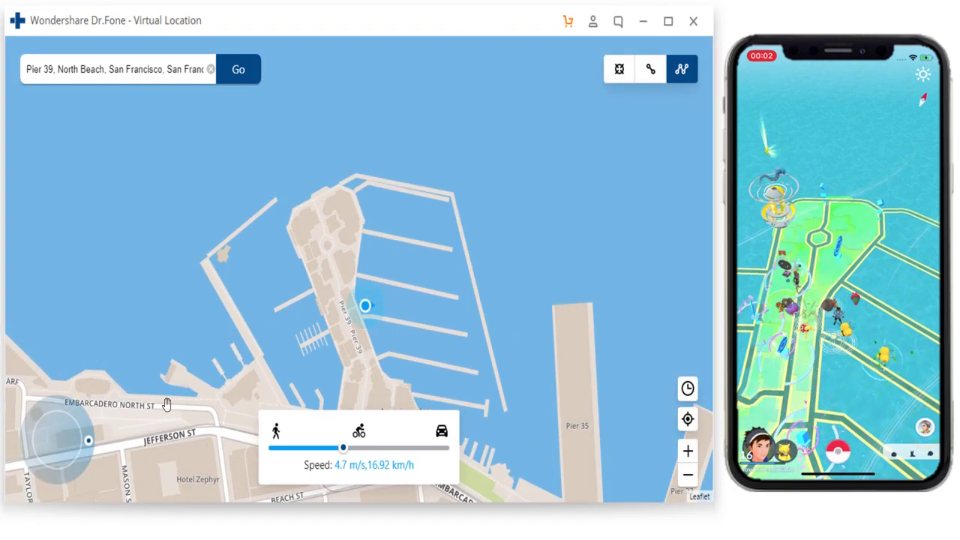
click(139, 403)
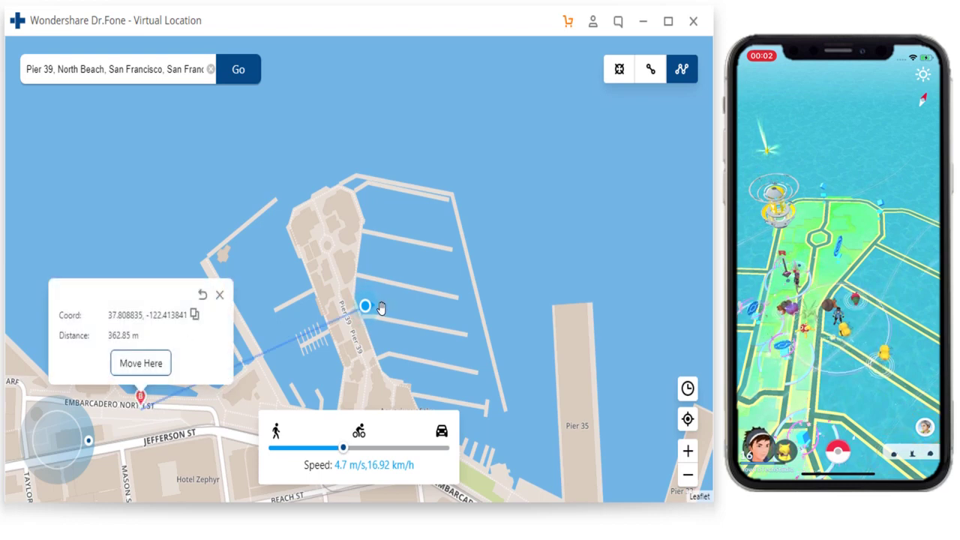
Step: Start the 362.85 m walk to Embarcadero North St, then pause and quit it, staying on Pier 39
click(154, 366)
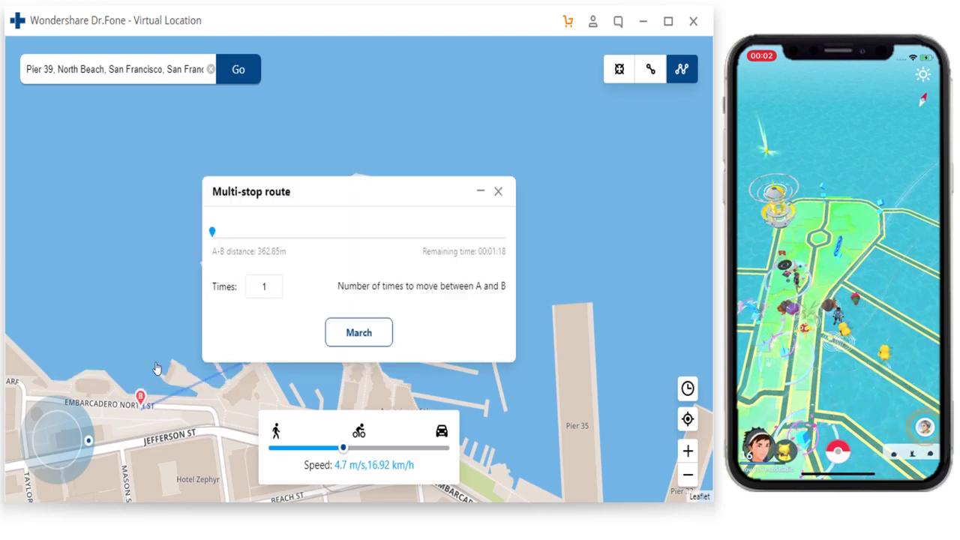
click(334, 333)
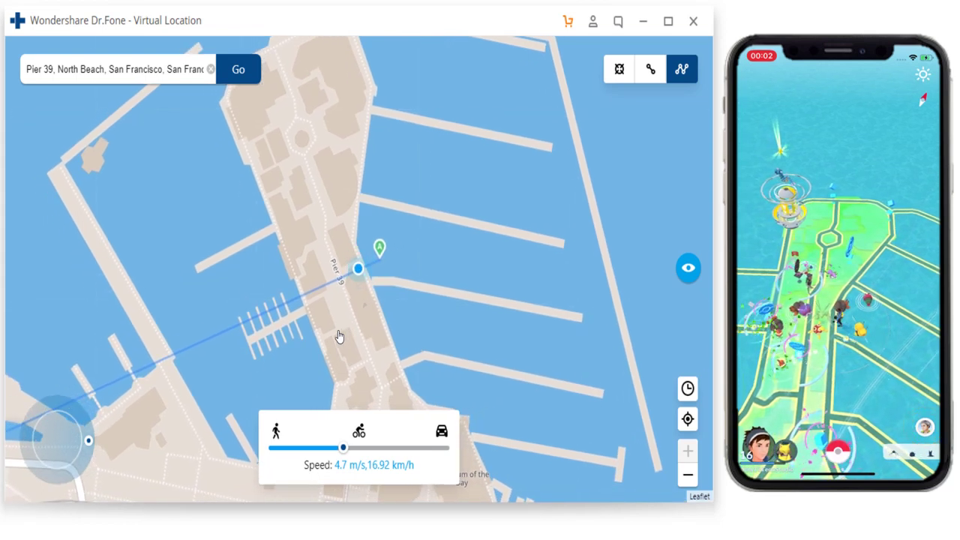
click(688, 268)
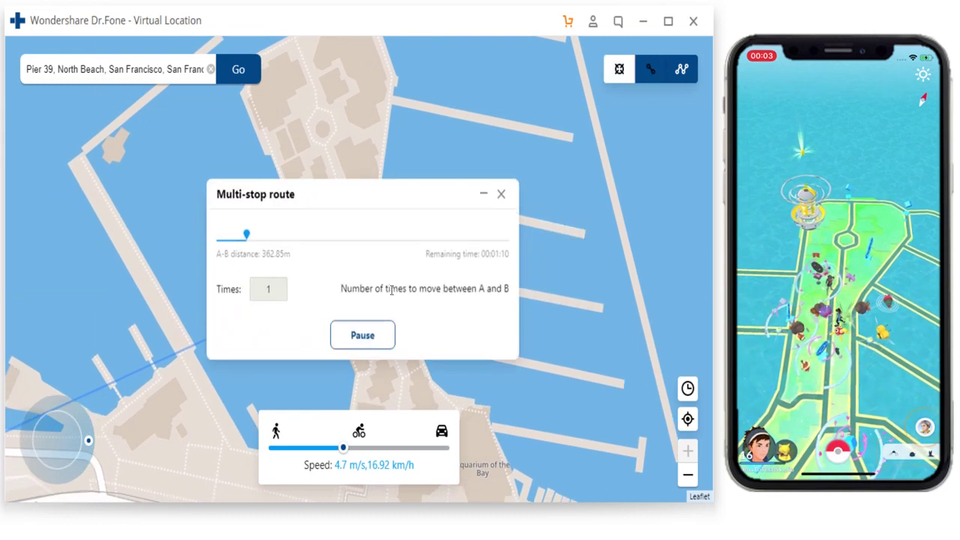
click(358, 332)
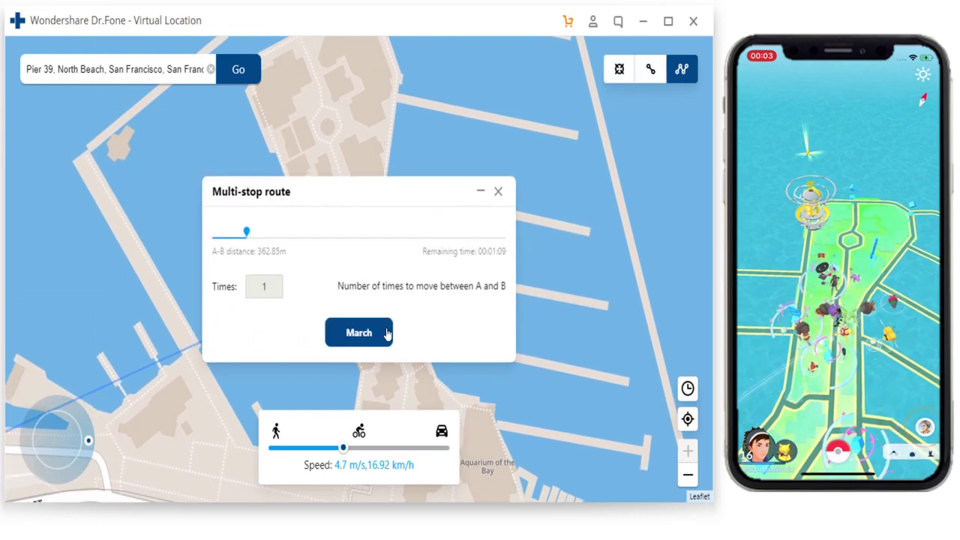
click(498, 191)
click(373, 307)
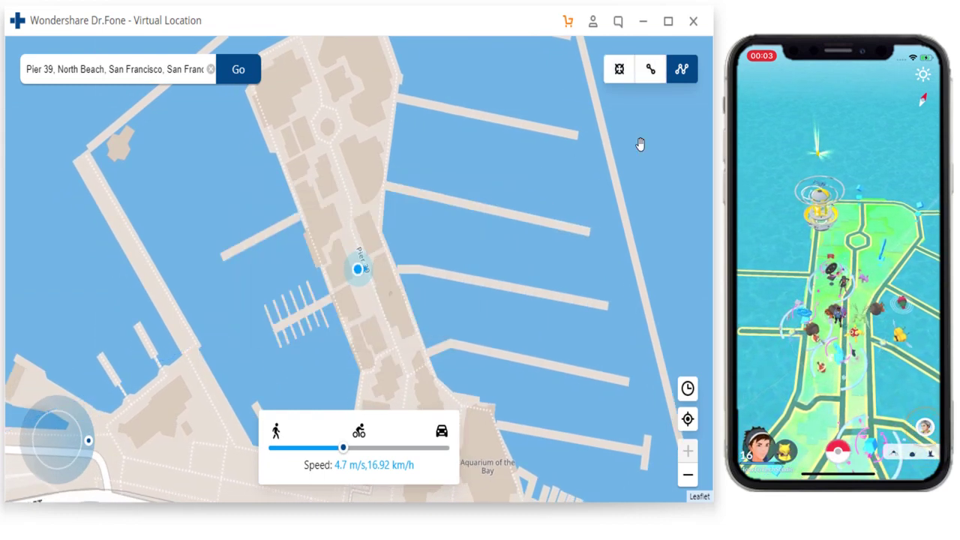
Step: Switch to Teleport mode and search for 'Big Ben' in a cleared search box
click(620, 72)
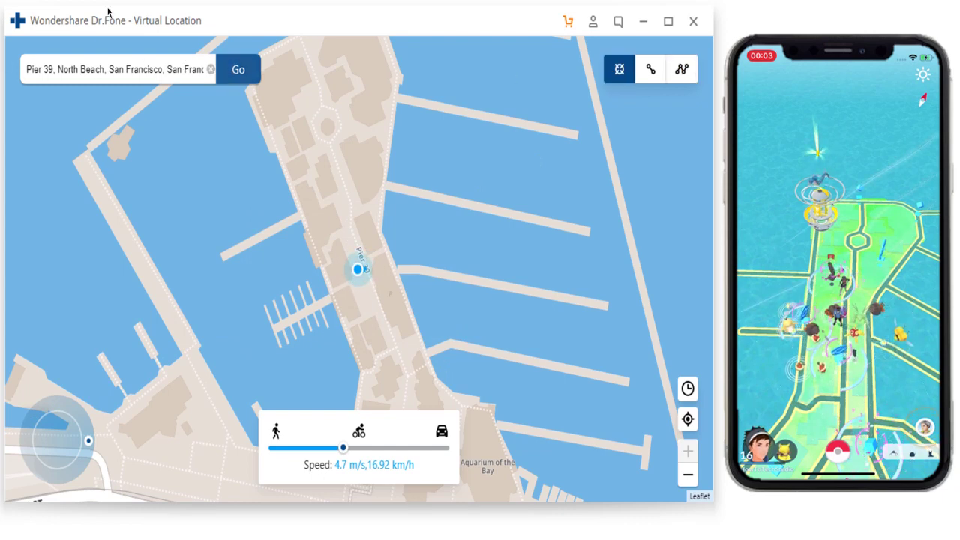
click(211, 69)
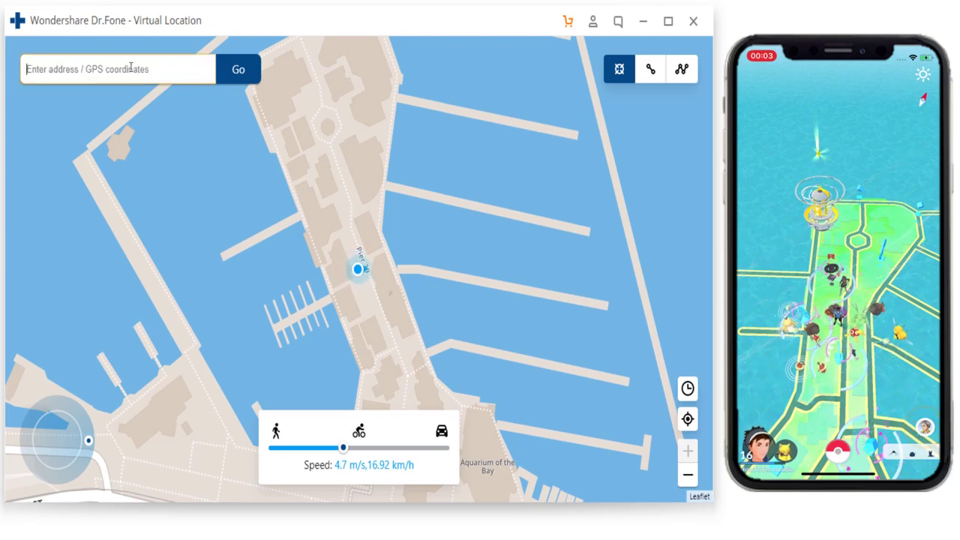
text(Big Ben)
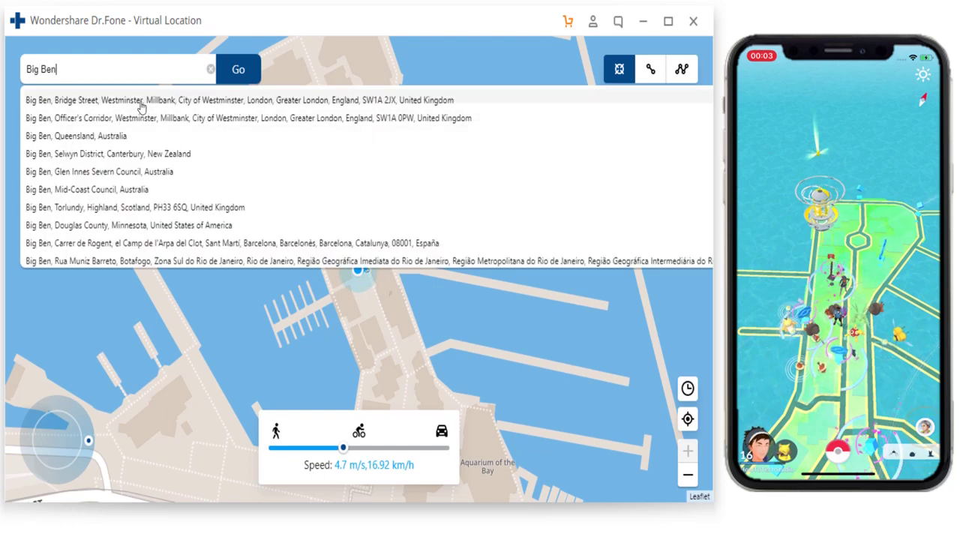
Step: Teleport to Big Ben, Westminster, London (51.500690, -0.124584), then clear the search
click(141, 108)
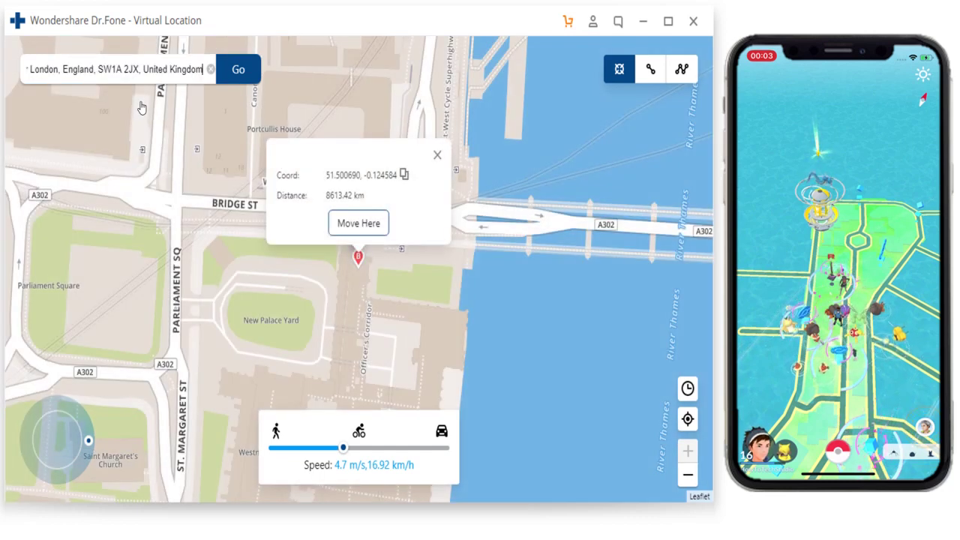
click(358, 224)
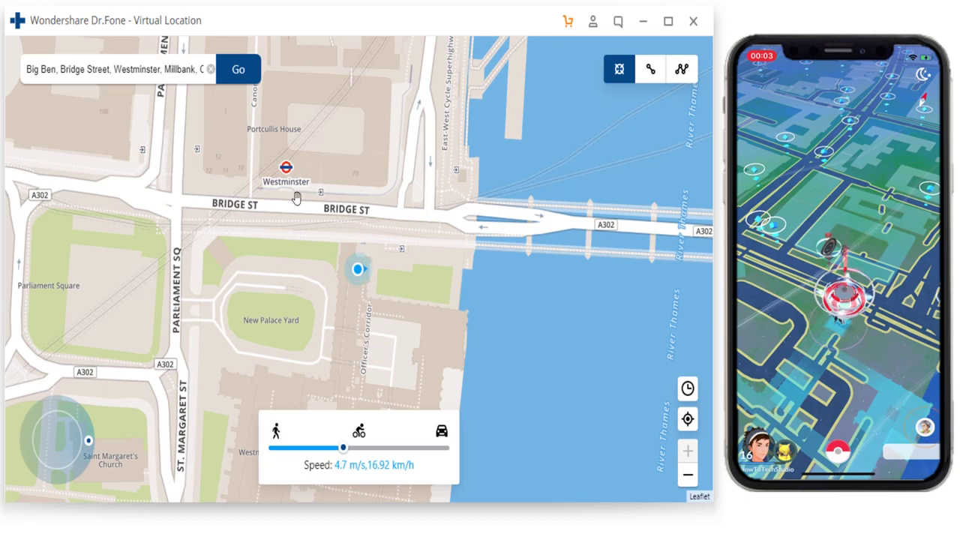
click(211, 70)
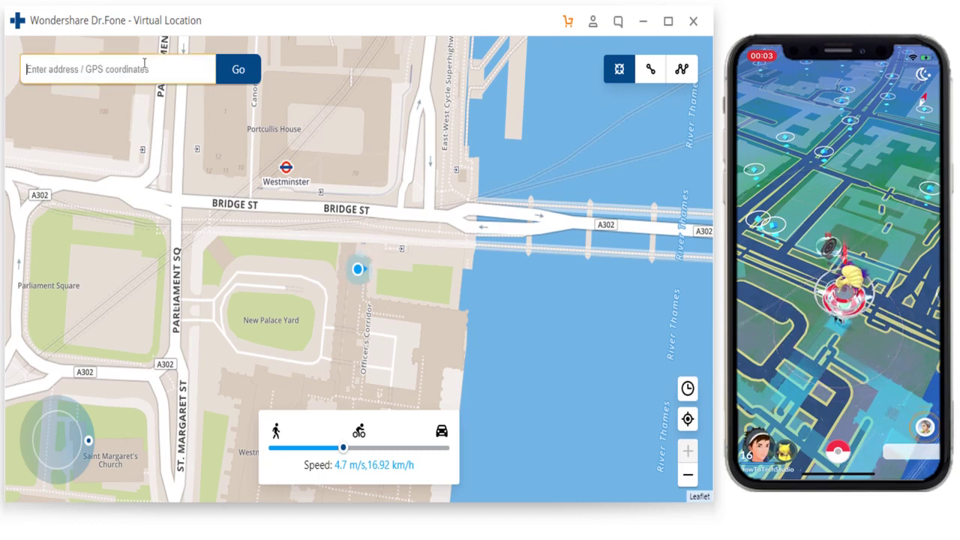
Step: Search 'Pier 39' and teleport to Pier 39, North Beach, San Francisco (37.808842, -122.410380)
click(106, 69)
text(Pier 39)
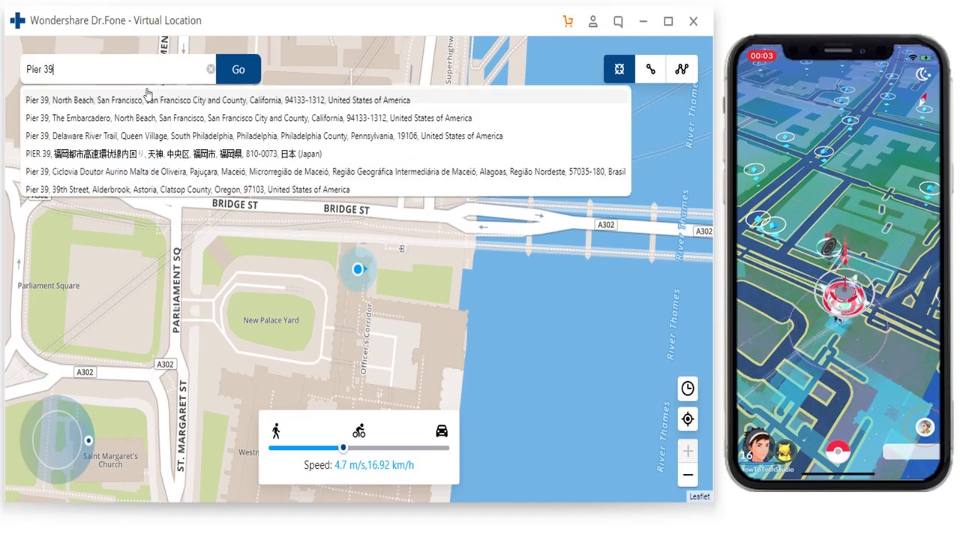
click(114, 99)
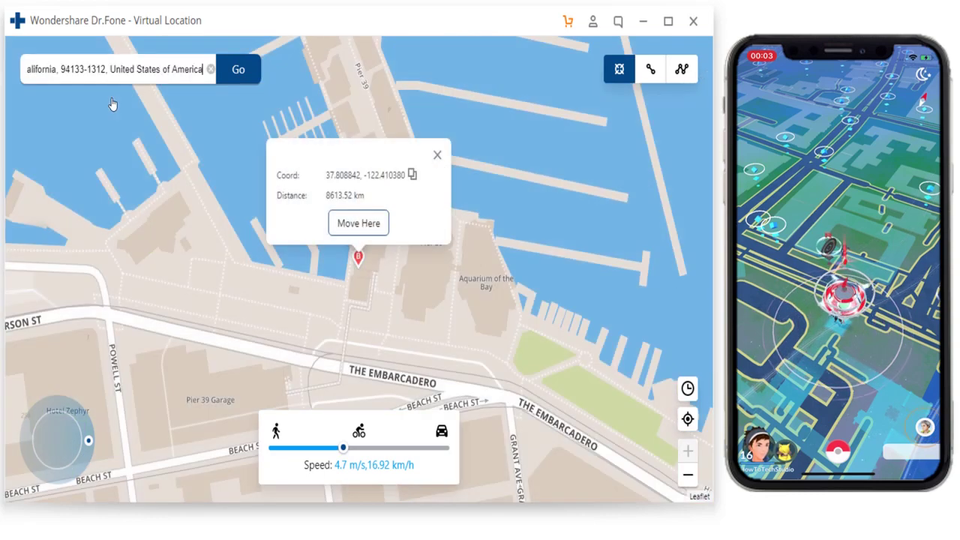
click(358, 222)
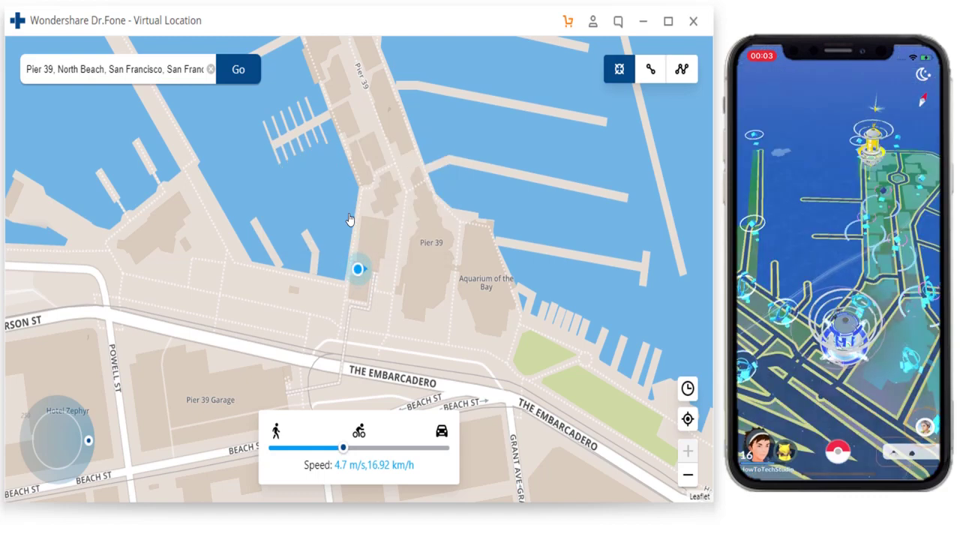